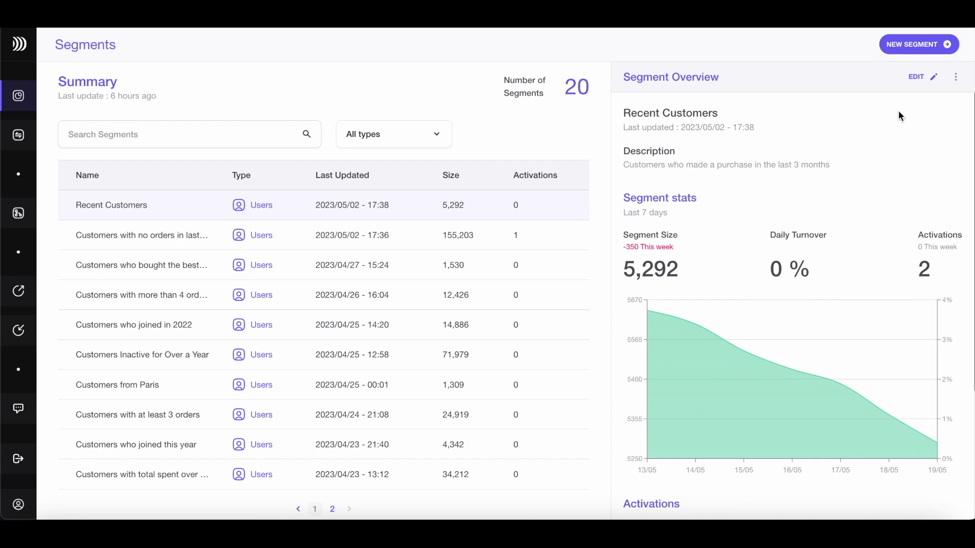
- Start a new User Segment in the no-code Visual Builder
left_click(903, 50)
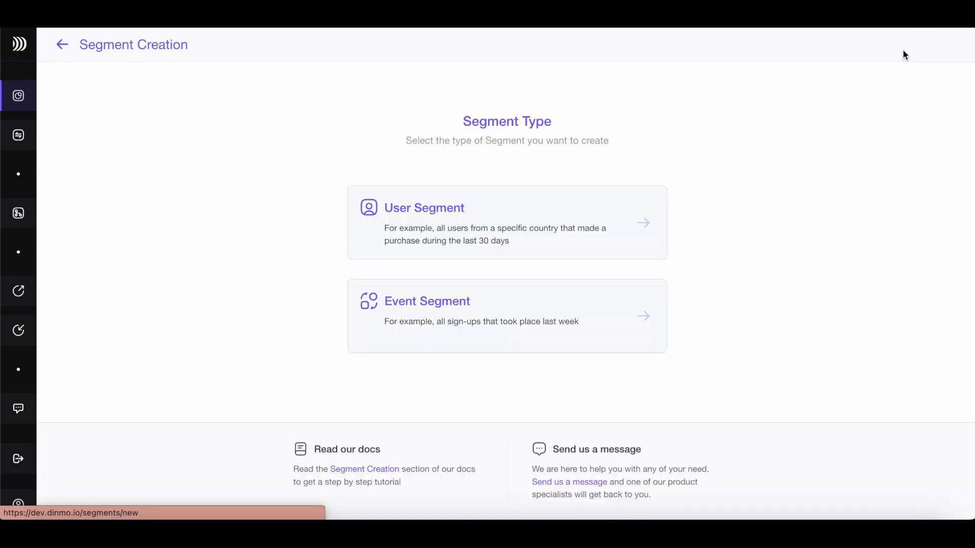
left_click(471, 222)
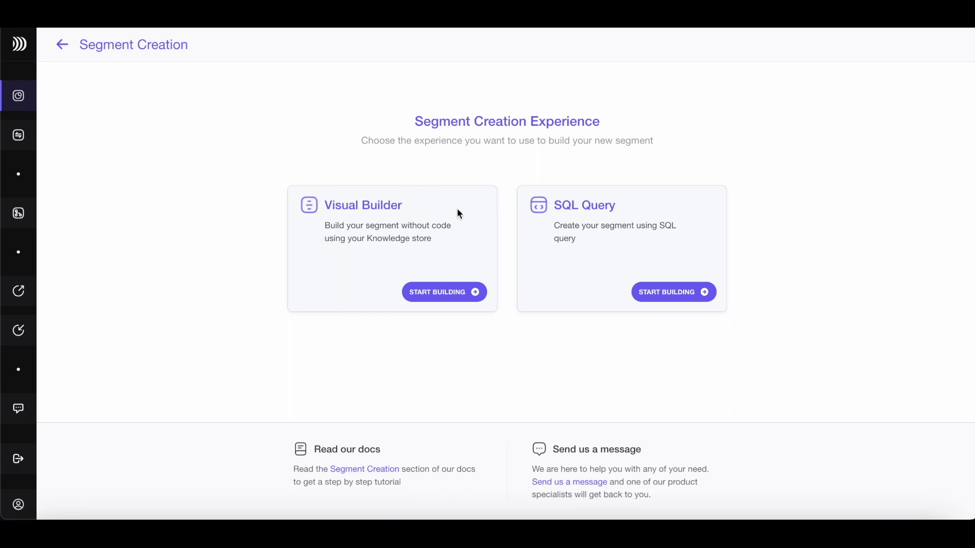
left_click(450, 295)
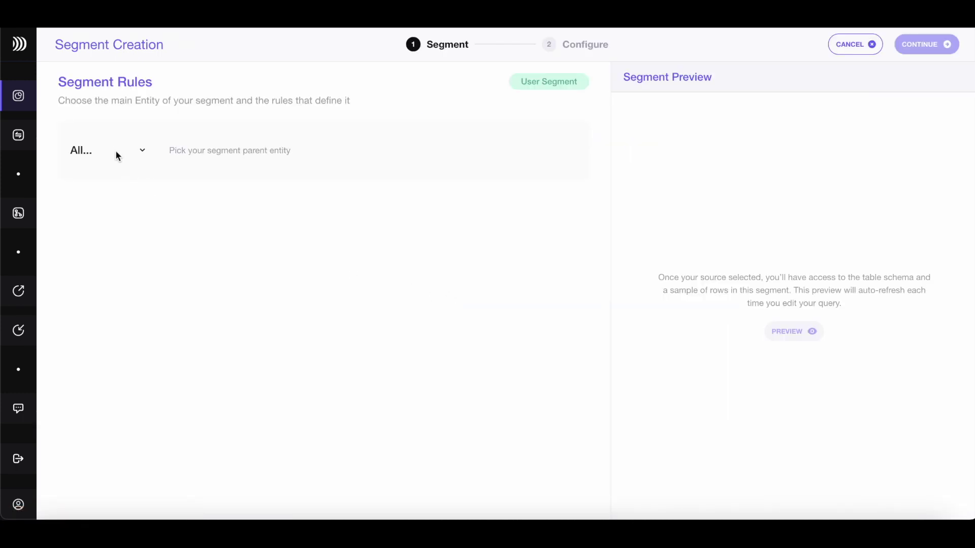
- Base the segment on All Customers with a rule Marketing Consent State equals 'subscribed'
left_click(116, 152)
left_click(123, 173)
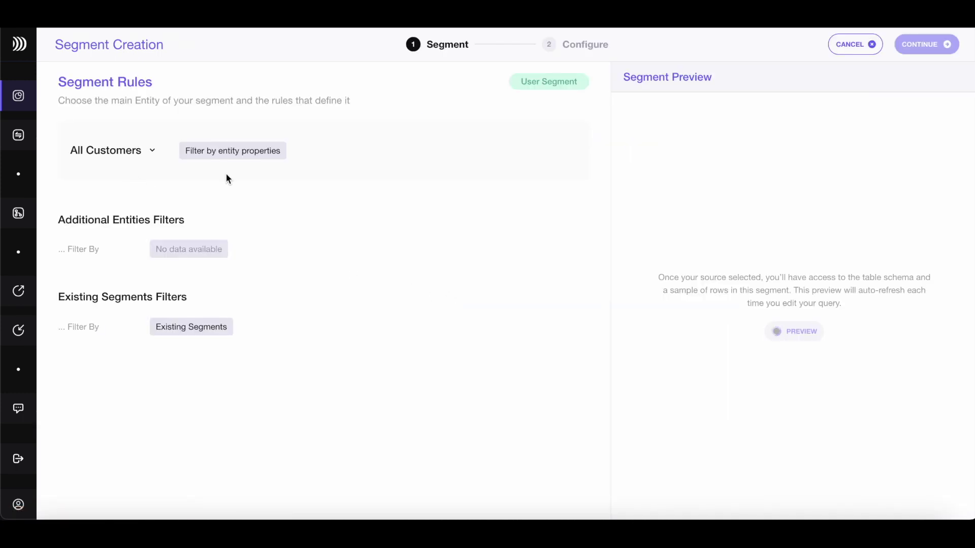
left_click(249, 154)
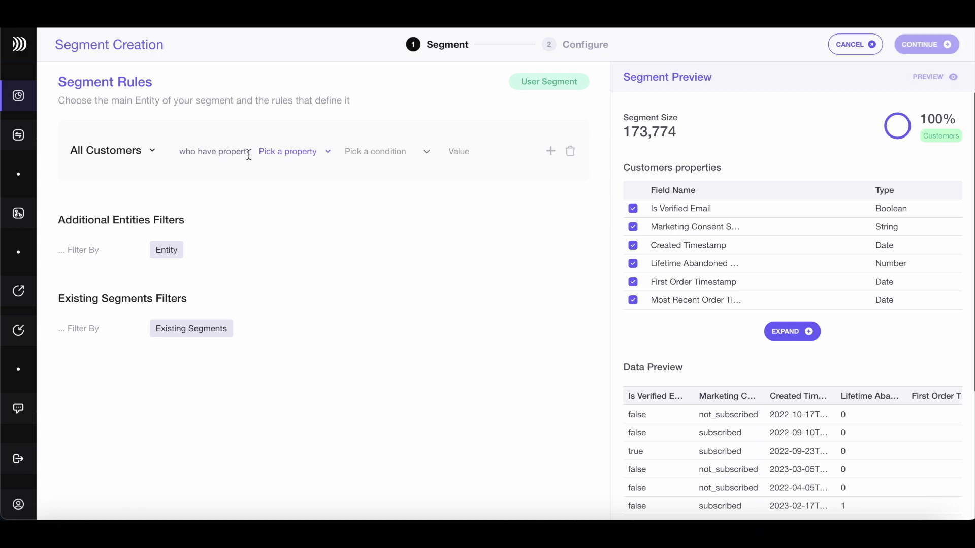
left_click(308, 152)
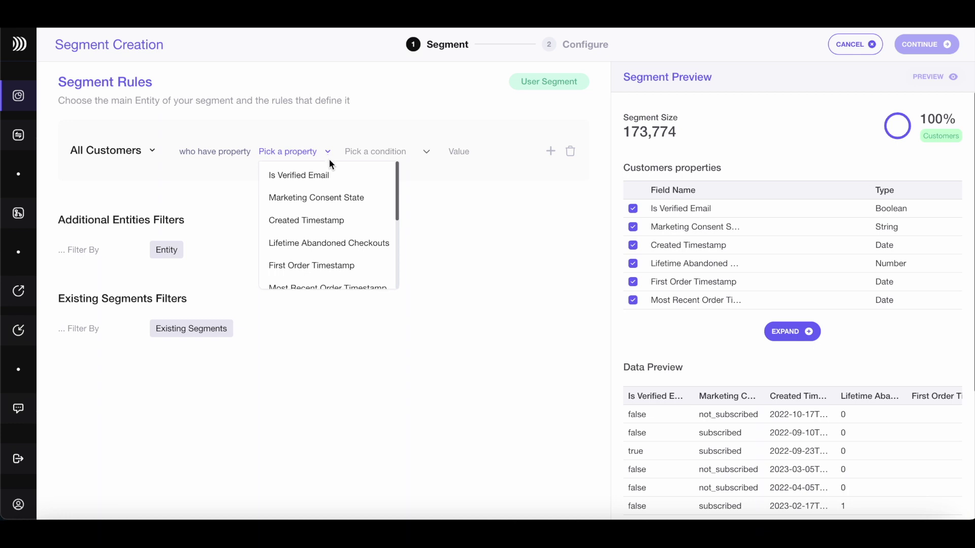
left_click(333, 196)
left_click(411, 153)
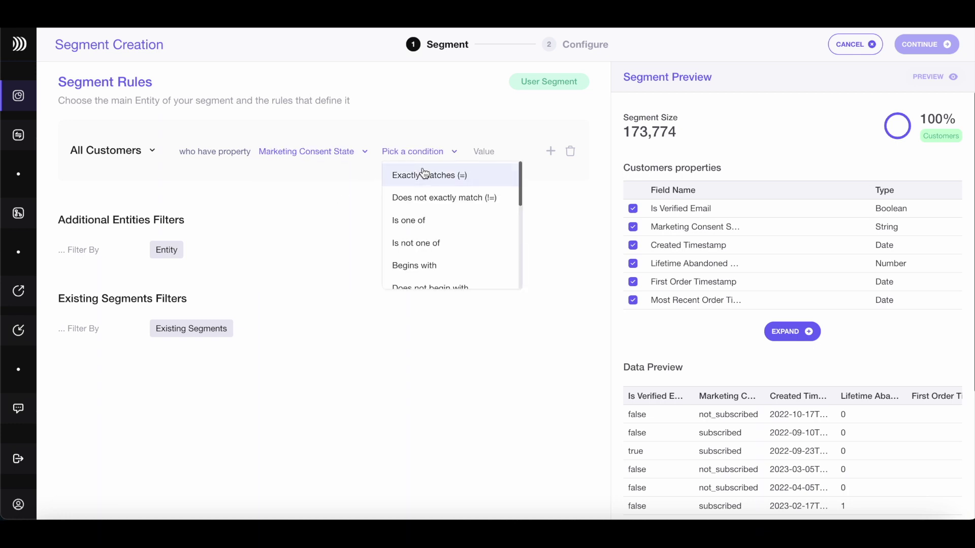
left_click(414, 176)
type("subs")
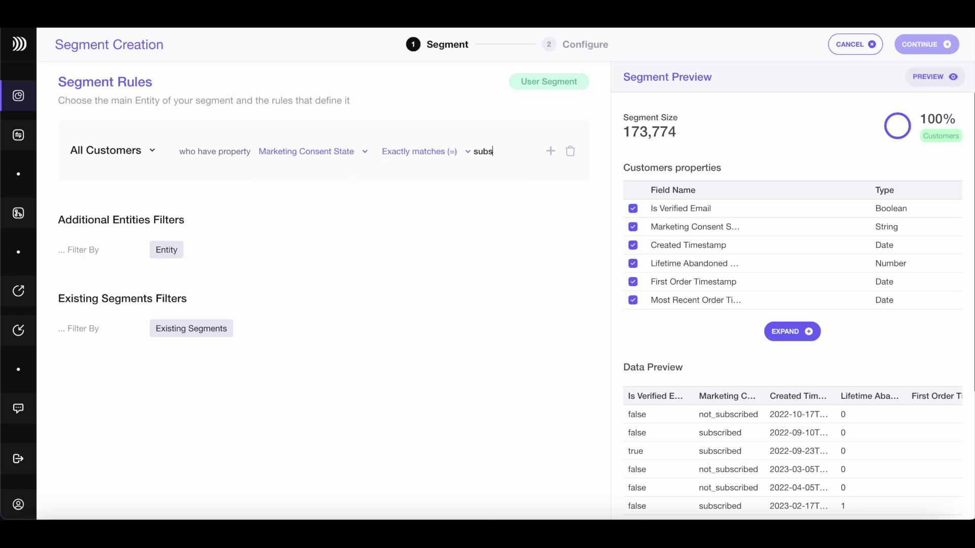
type("cribed")
- Add an AND rule requiring Lifetime Total Spent greater than 500
left_click(552, 155)
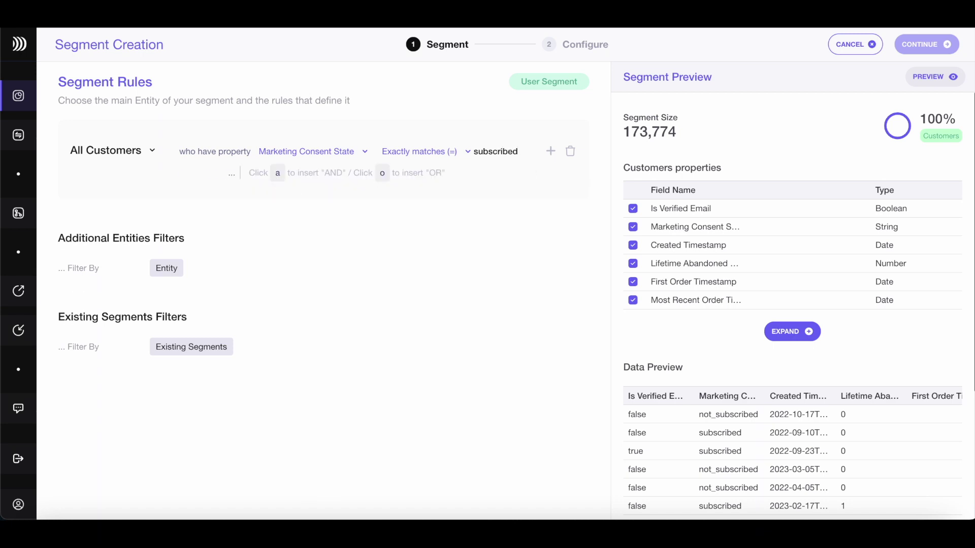
left_click(276, 175)
left_click(274, 175)
scroll(296, 231, "down", 3)
scroll(296, 231, "down", 1)
left_click(287, 260)
left_click(364, 177)
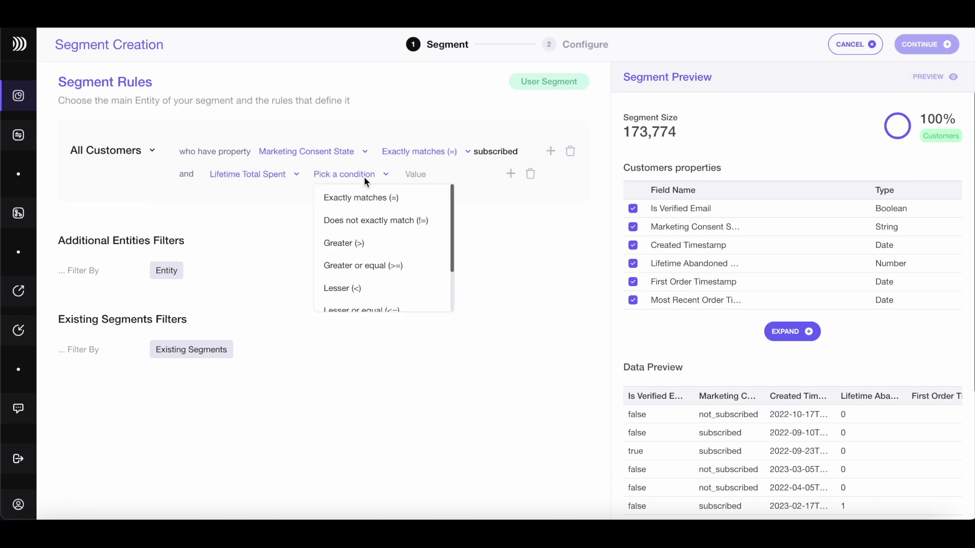
left_click(330, 242)
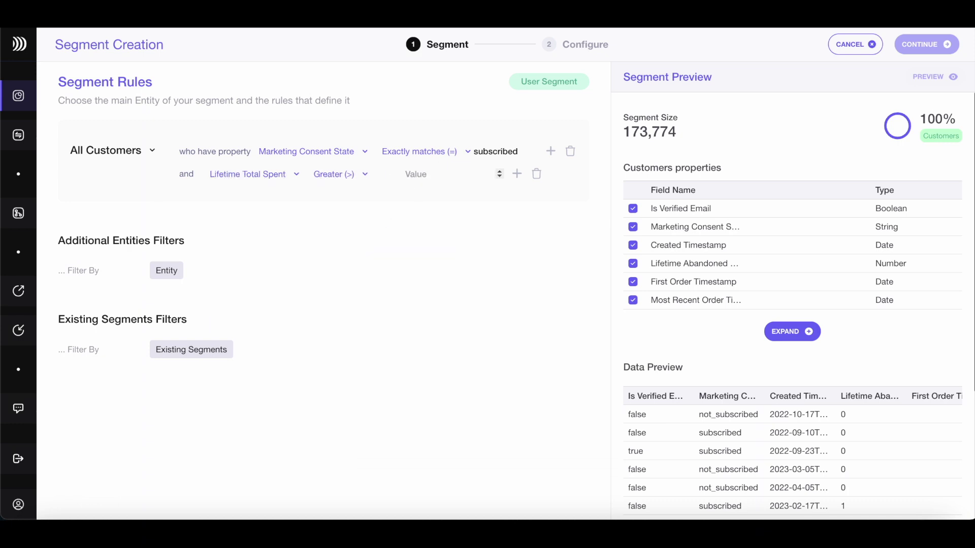
type("500")
- Add an OR alternative requiring Lifetime Count Orders greater than or equal to 2
left_click(520, 175)
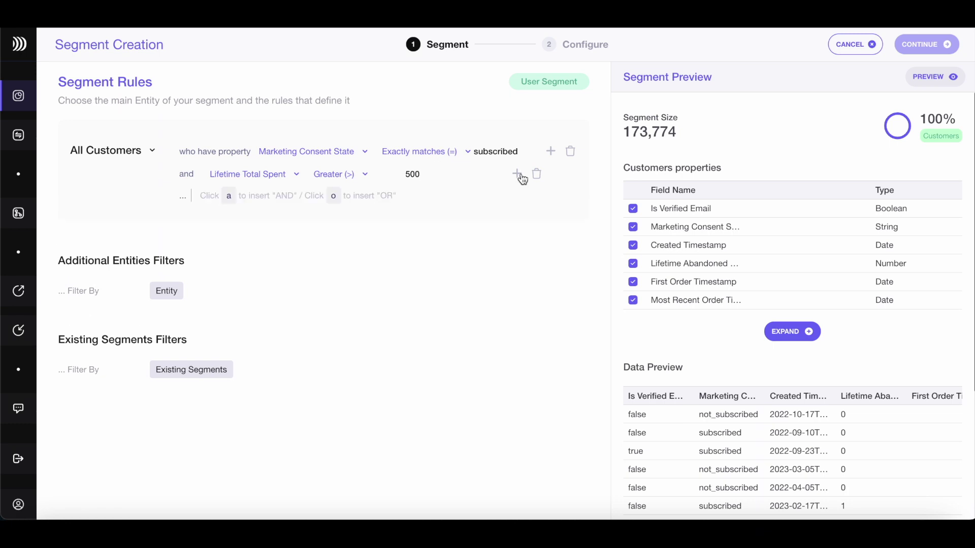
left_click(333, 196)
left_click(300, 202)
scroll(316, 293, "down", 3)
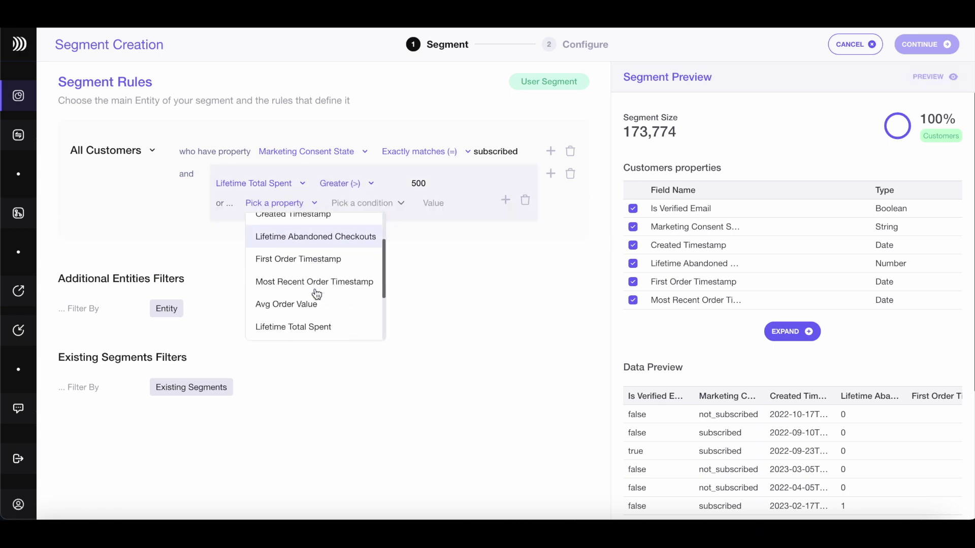
left_click(319, 309)
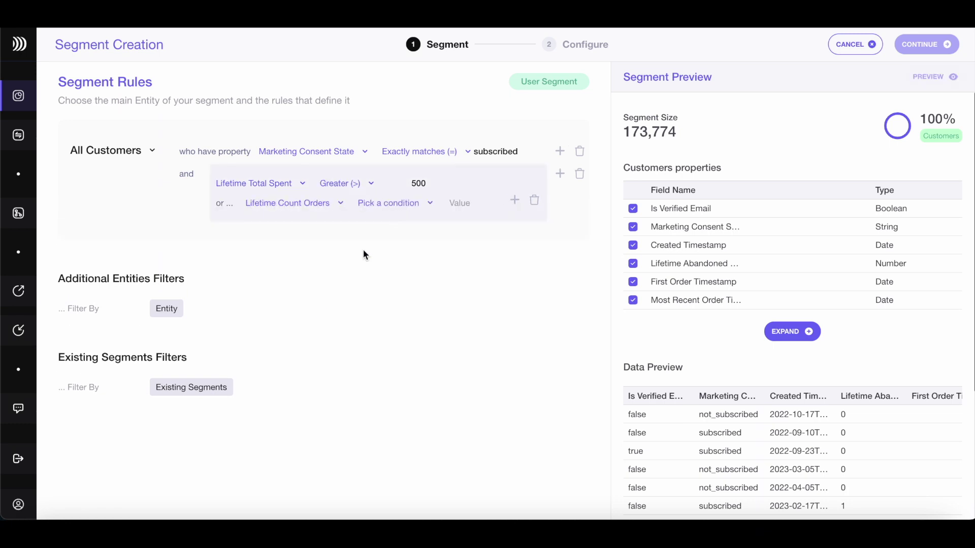
left_click(405, 206)
left_click(421, 288)
left_click(461, 203)
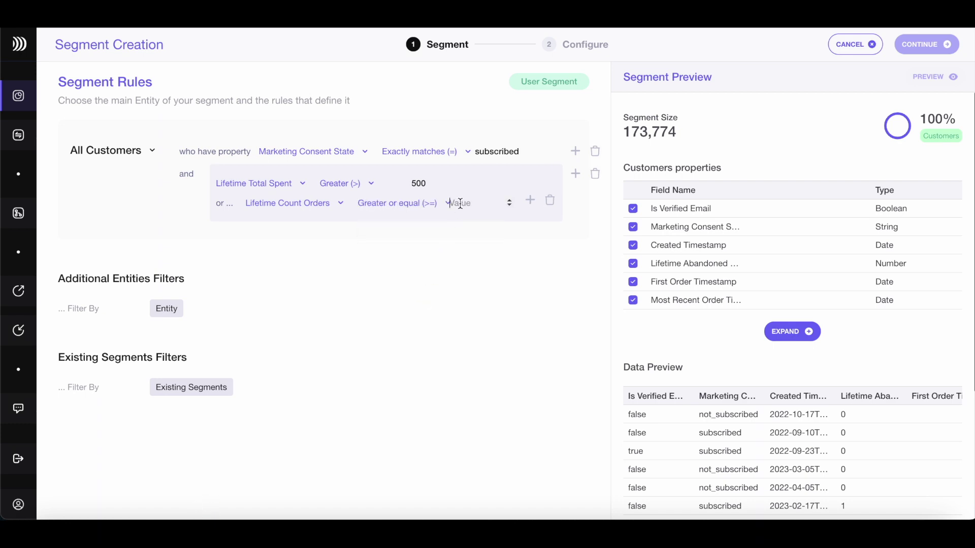
type("2")
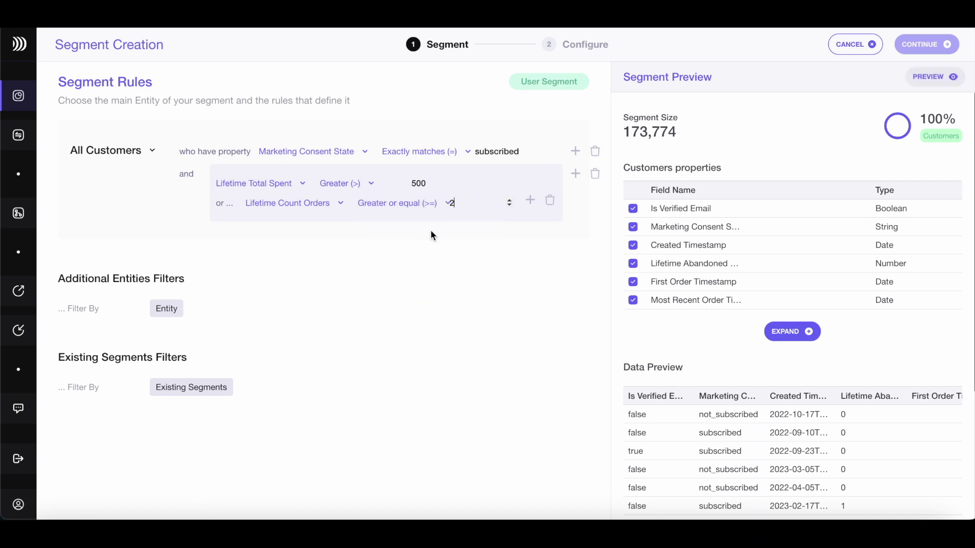
- Add Orders, Order Lines and Products as additional entity filters
left_click(177, 309)
left_click(191, 334)
left_click(177, 346)
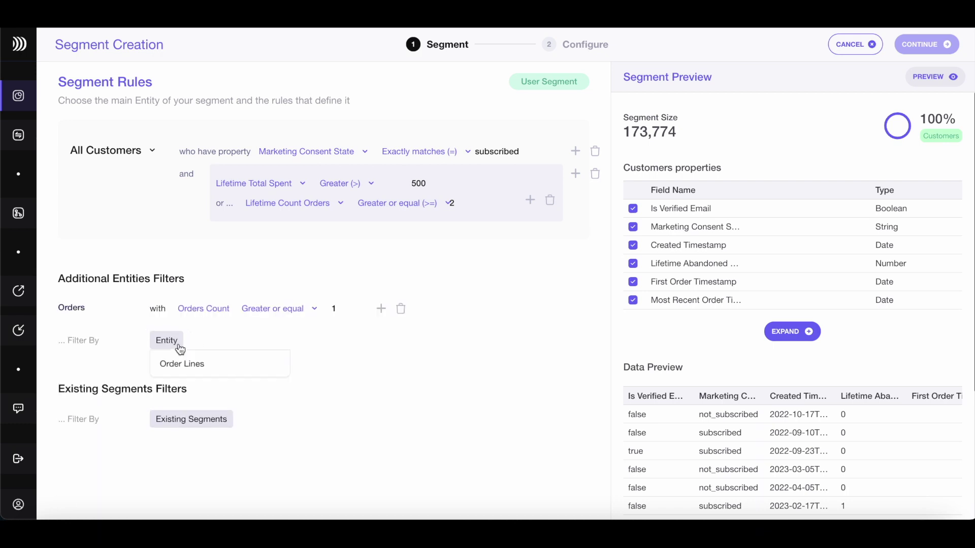
left_click(196, 363)
left_click(182, 365)
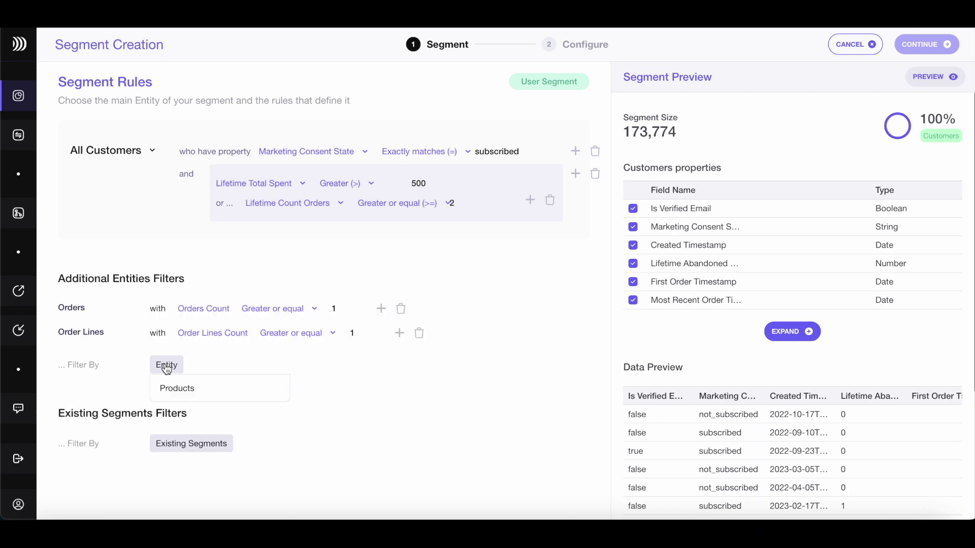
left_click(174, 389)
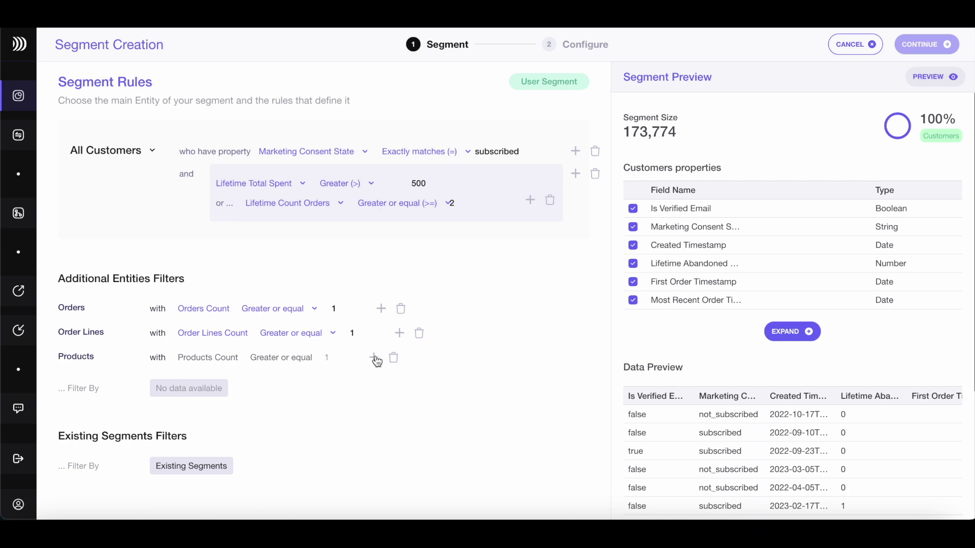
- Add a Products rule where Product Type contains 'Vest'
left_click(375, 360)
left_click(206, 380)
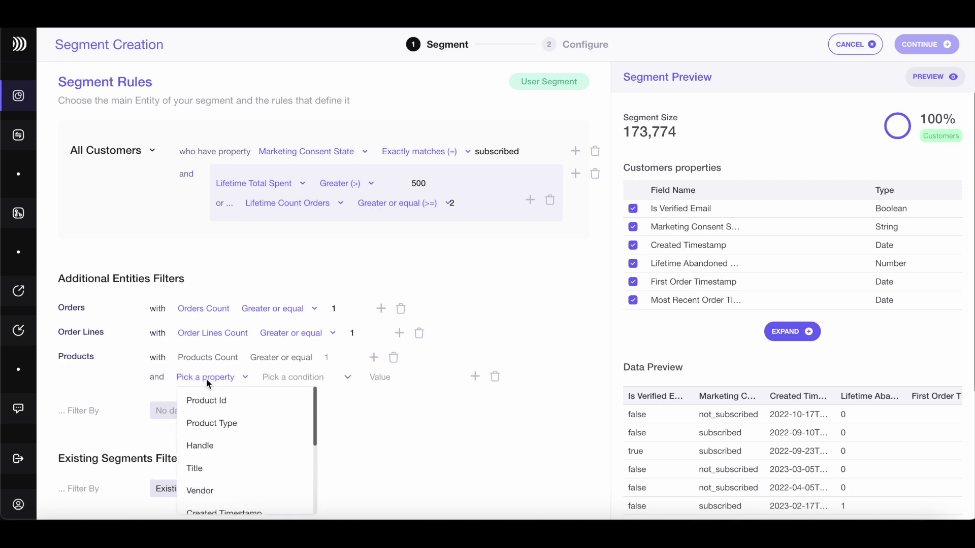
left_click(223, 423)
left_click(297, 376)
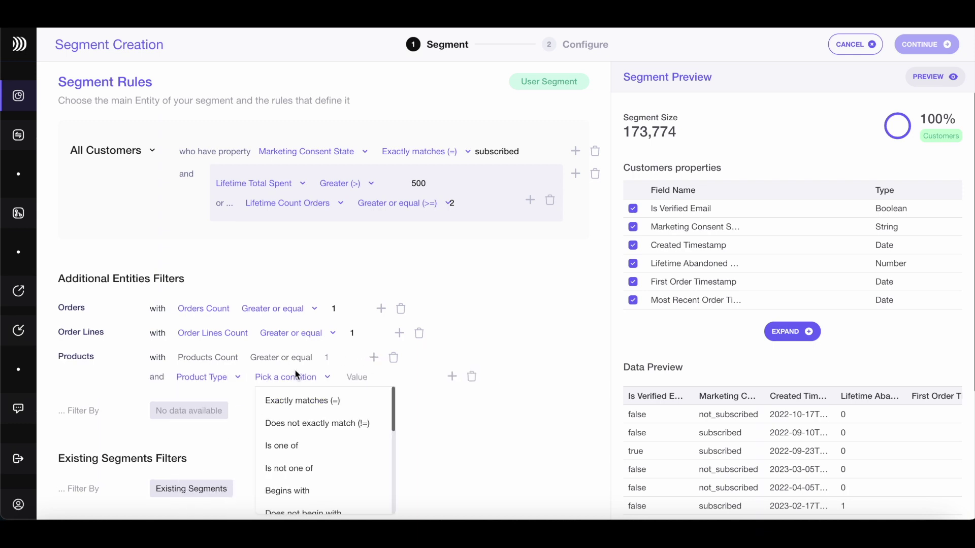
scroll(303, 467, "down", 3)
left_click(304, 466)
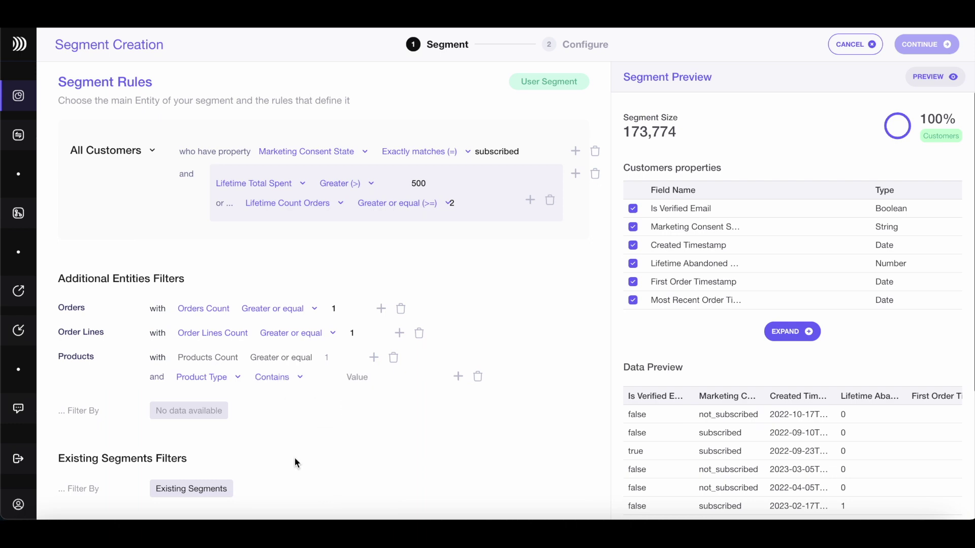
type("Vest")
left_click(209, 491)
- Add Churners as an existing-segment filter set to Exclude All
scroll(224, 495, "down", 2)
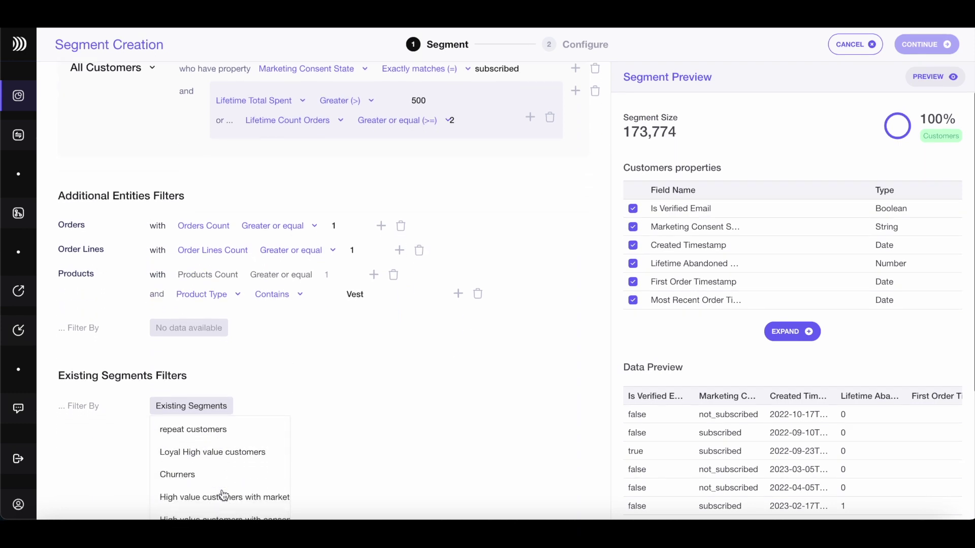
left_click(196, 489)
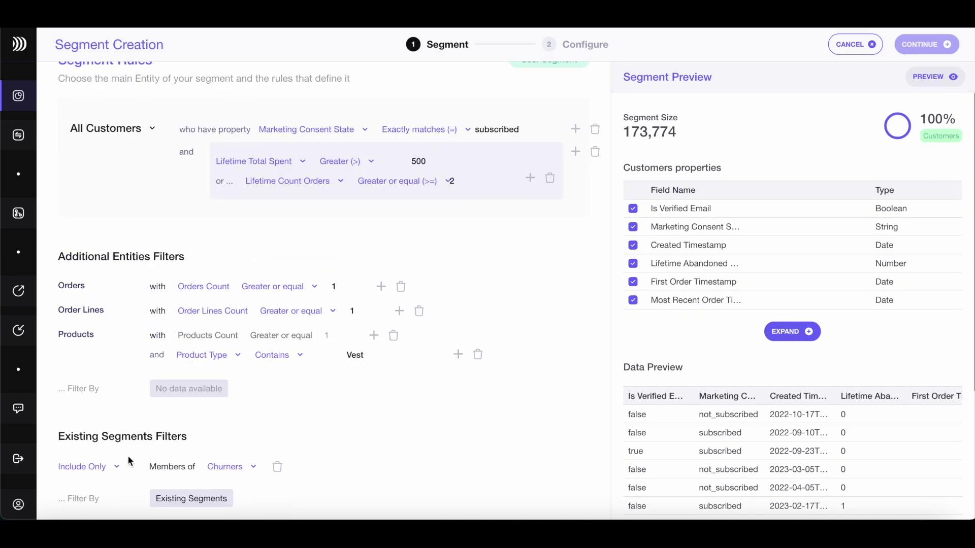
left_click(102, 467)
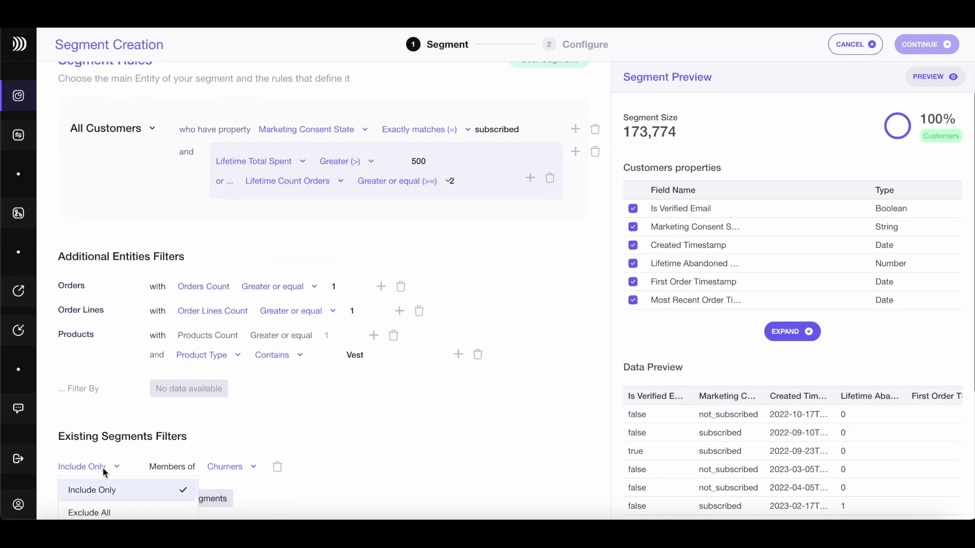
left_click(104, 505)
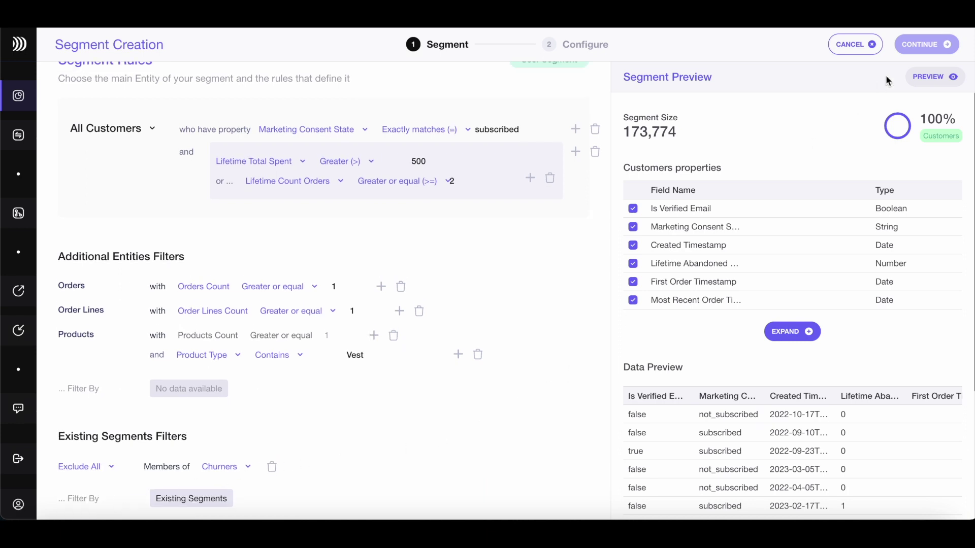
- Refresh the preview to 3,691 customers (2.12%) and continue to the Configure step
left_click(940, 76)
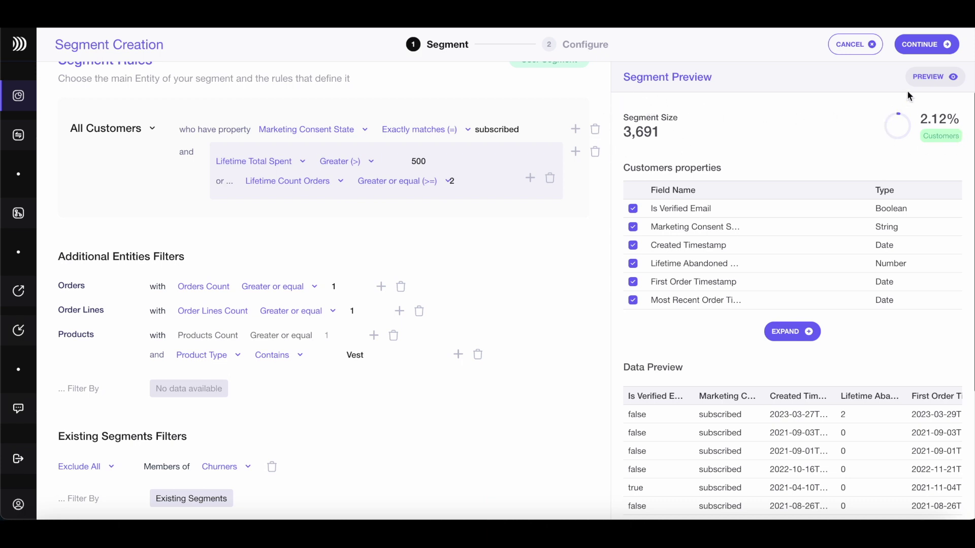
left_click(933, 53)
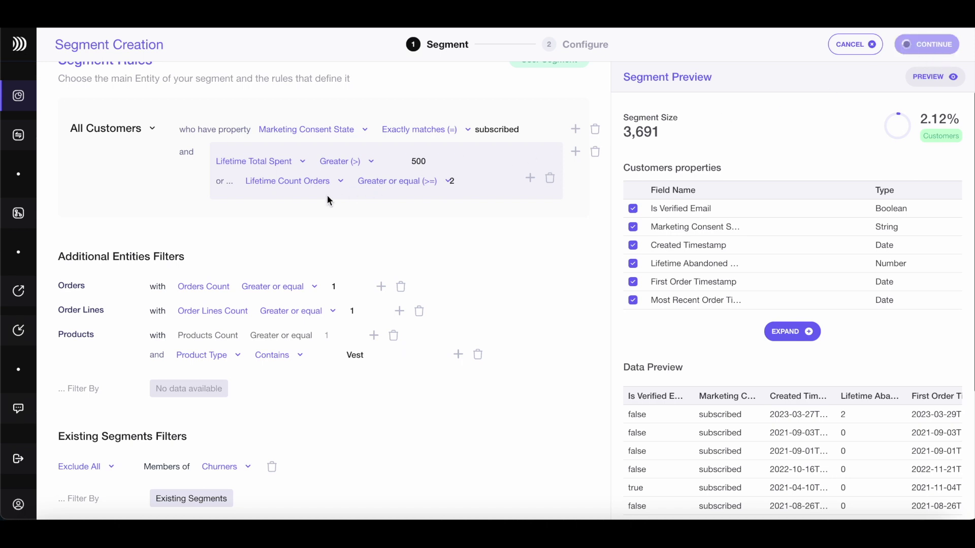
left_click(195, 239)
- Name the segment 'top customers who purchased a vest' and paste in its description
type("t")
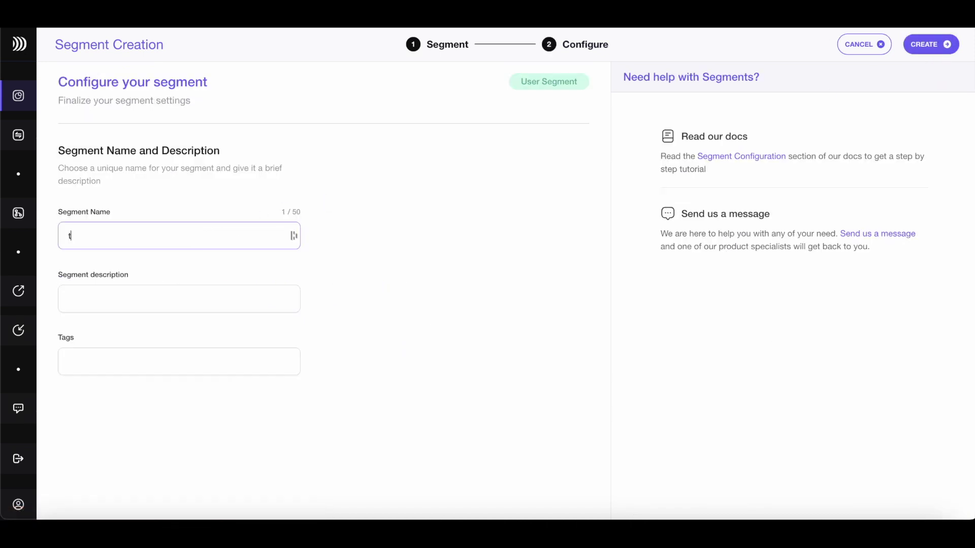
type("op customers who purchased")
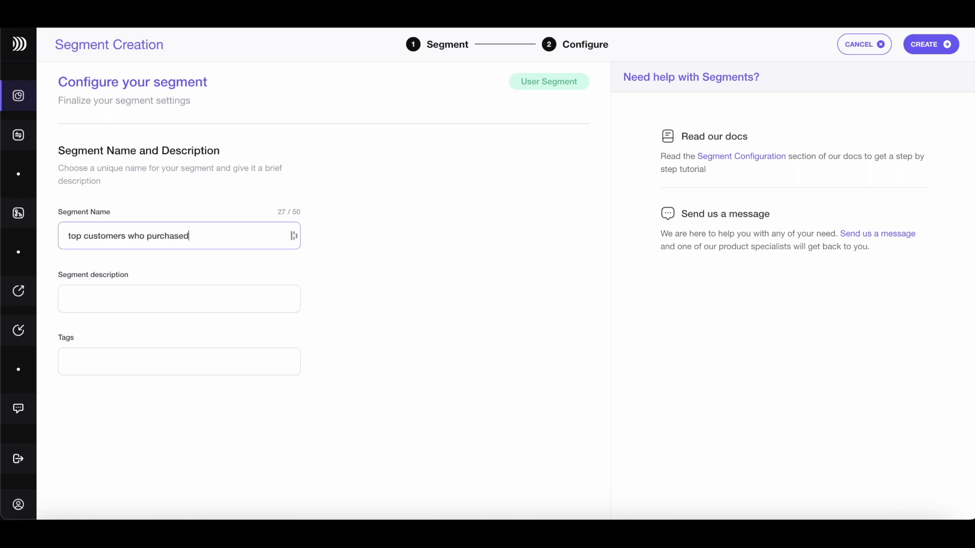
type(" a vest")
left_click(178, 304)
type("Loyal and valuable customers who recently bought a vest.")
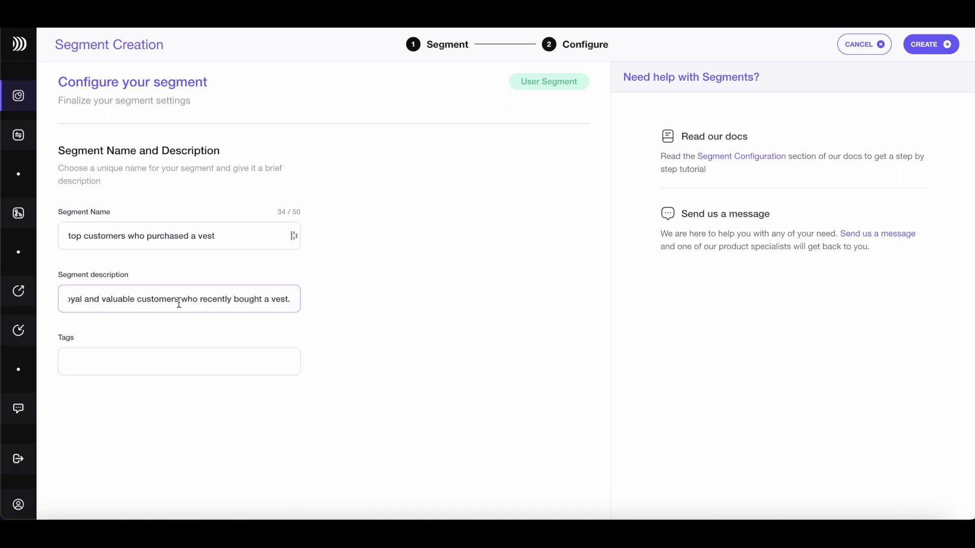
- Tag the segment 'lookalike' and create it
left_click(139, 360)
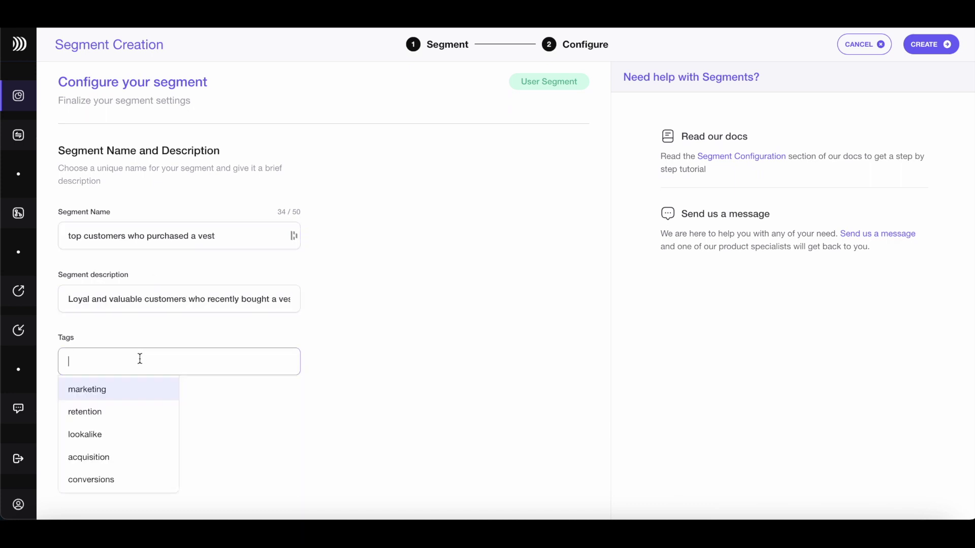
left_click(113, 440)
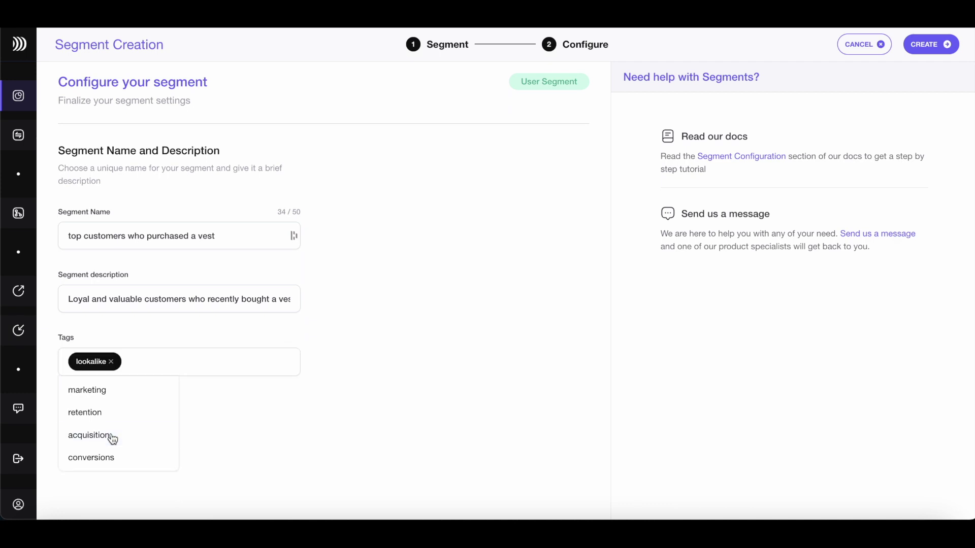
left_click(306, 434)
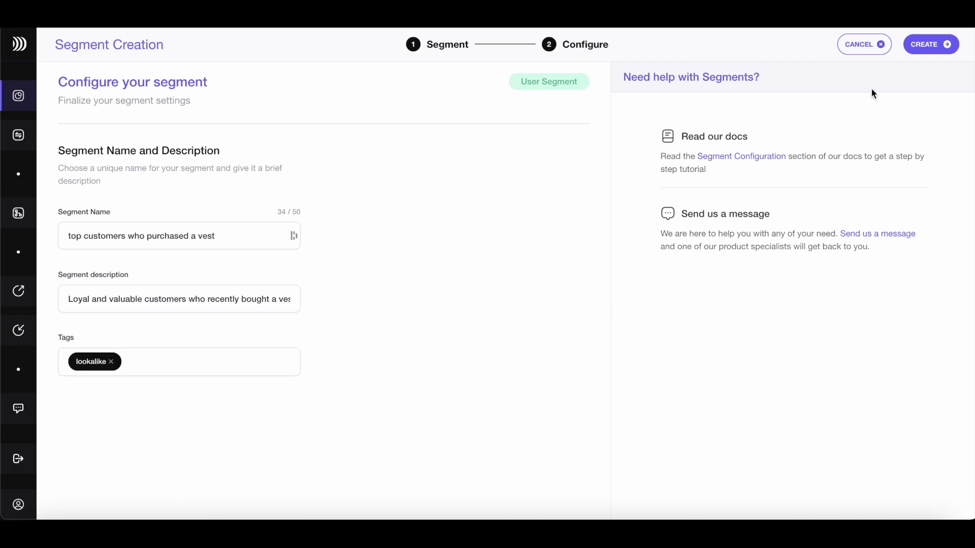
left_click(944, 46)
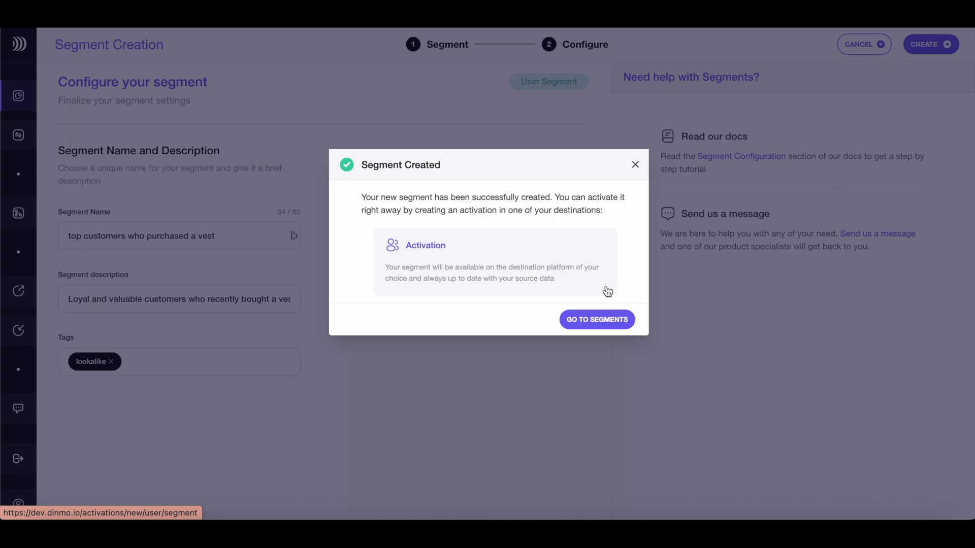
- Open the 'top customers who purchased a vest' segment overview from the Segments list
left_click(588, 318)
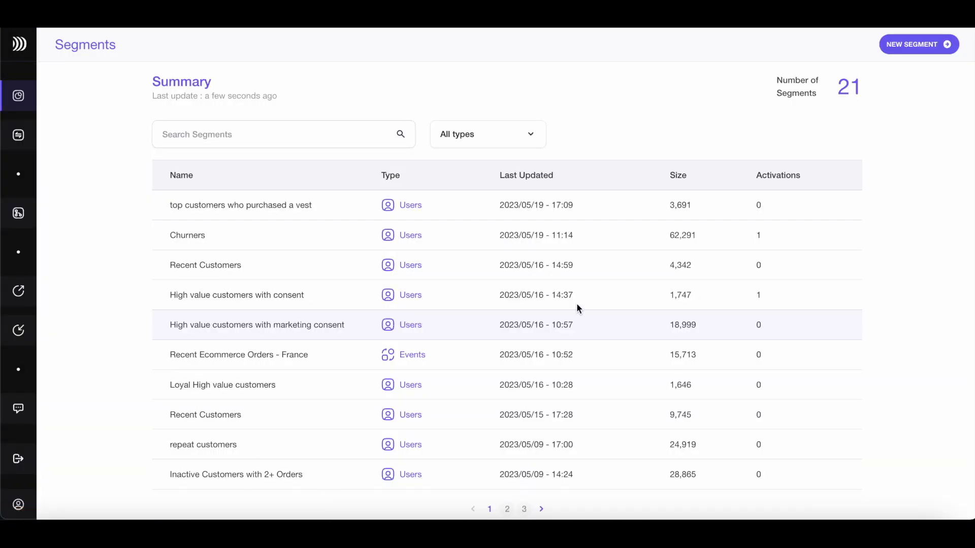
left_click(527, 207)
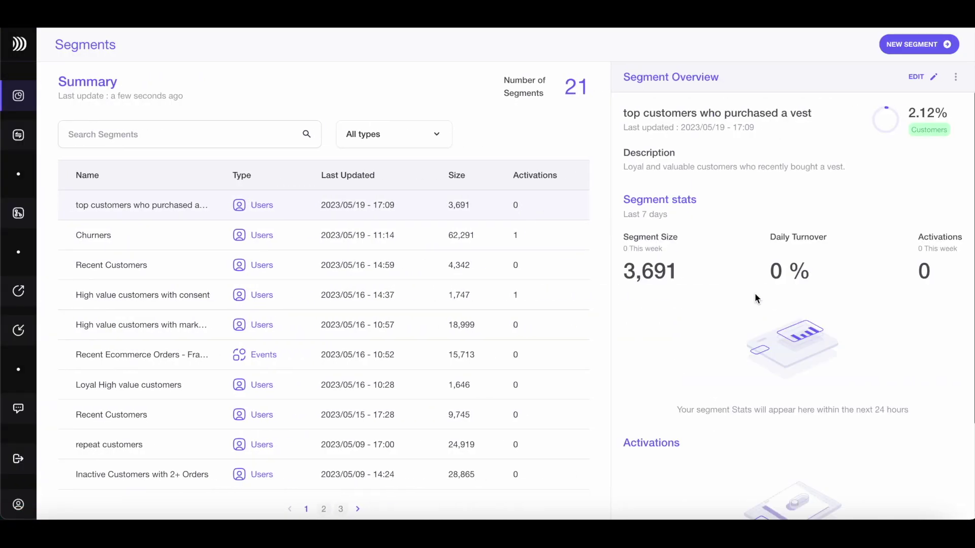
- Start an activation for the vest segment with Pinterest as the destination
scroll(756, 297, "down", 3)
left_click(780, 486)
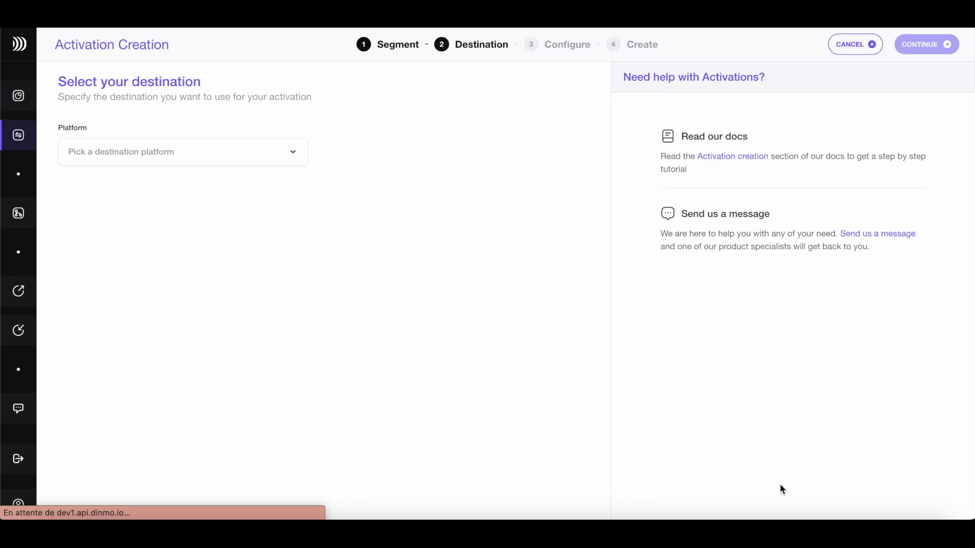
left_click(296, 163)
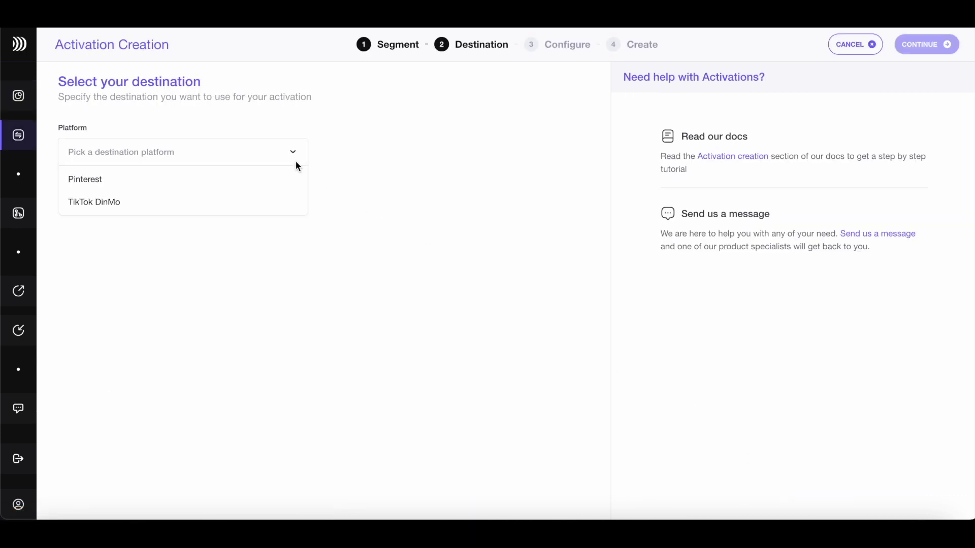
left_click(244, 176)
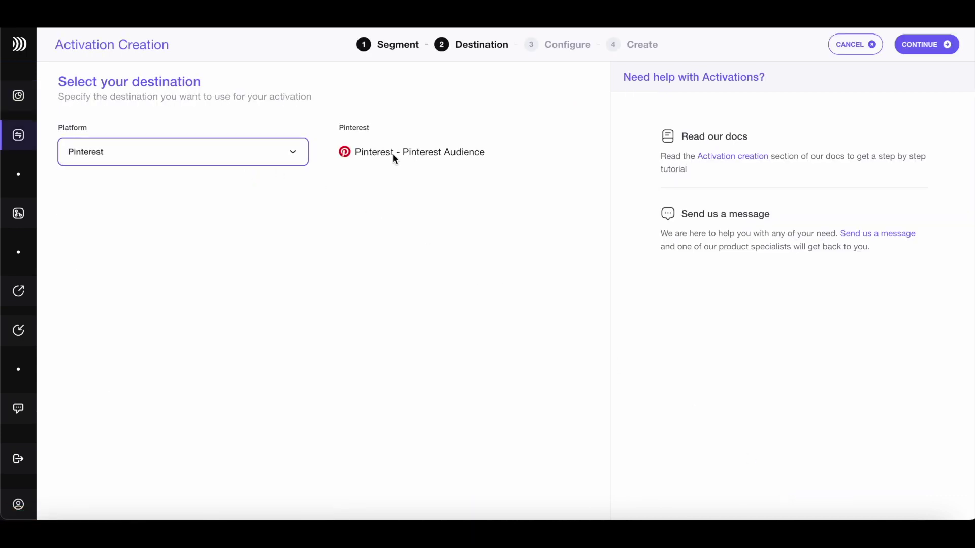
left_click(934, 45)
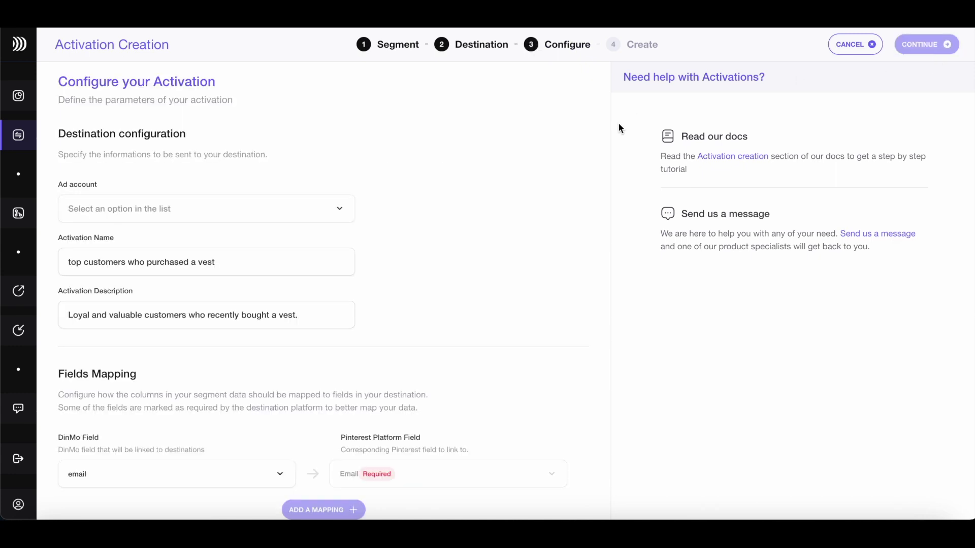
- Pick the Pinterest ad account, schedule daily updates at 01:00 AM, create, and sync it
left_click(332, 208)
left_click(285, 233)
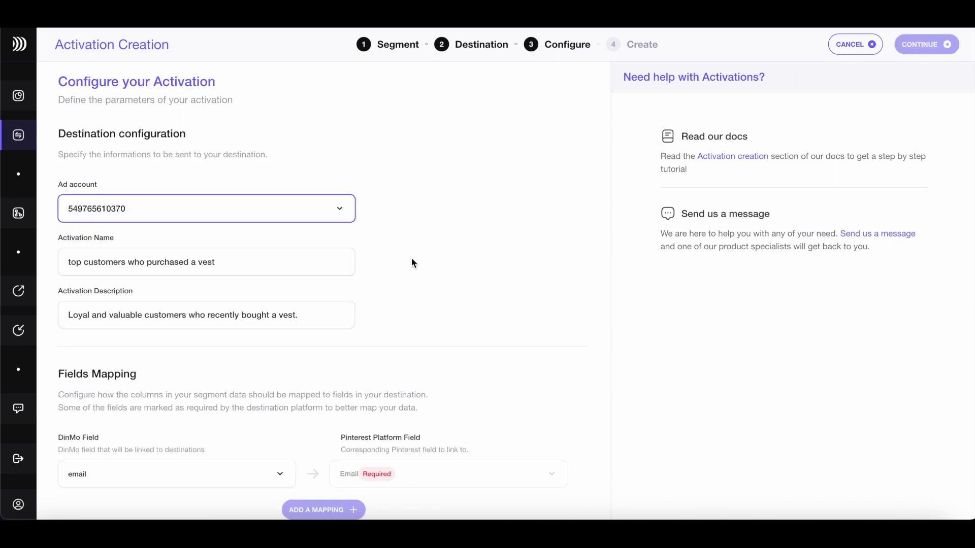
scroll(473, 272, "down", 6)
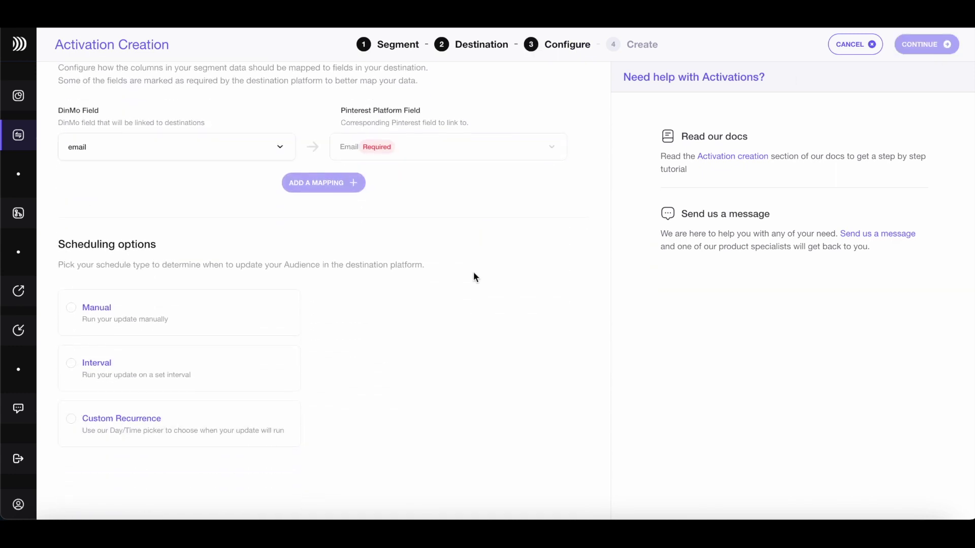
left_click(223, 361)
scroll(451, 358, "down", 5)
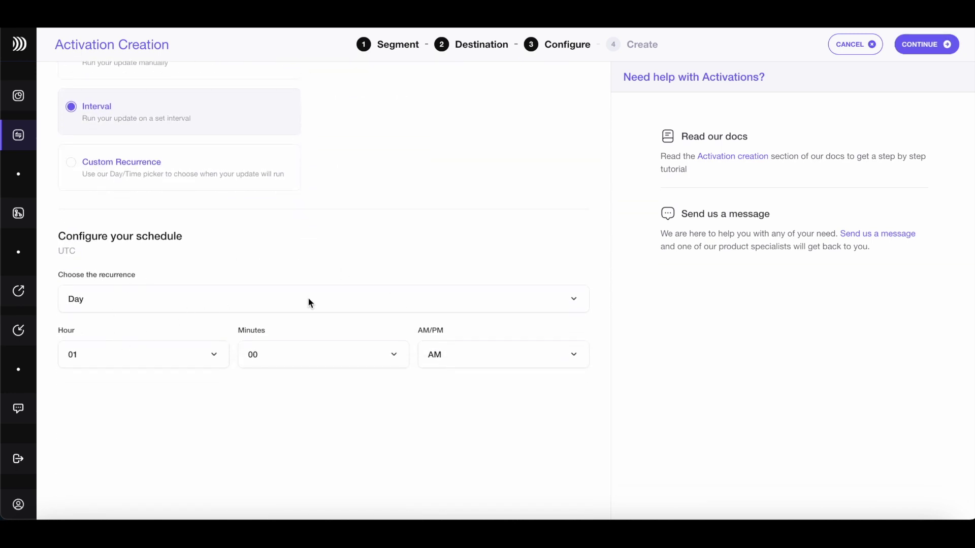
left_click(899, 44)
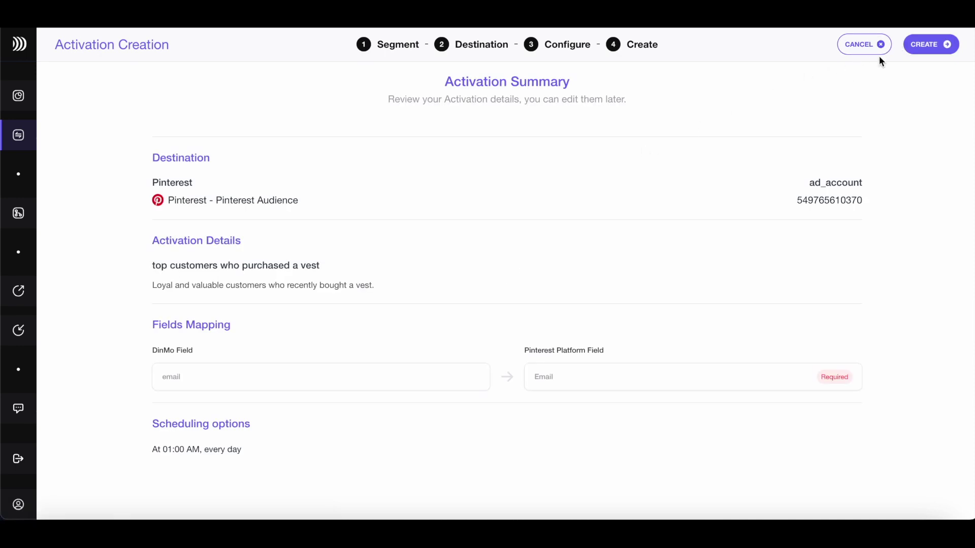
left_click(923, 44)
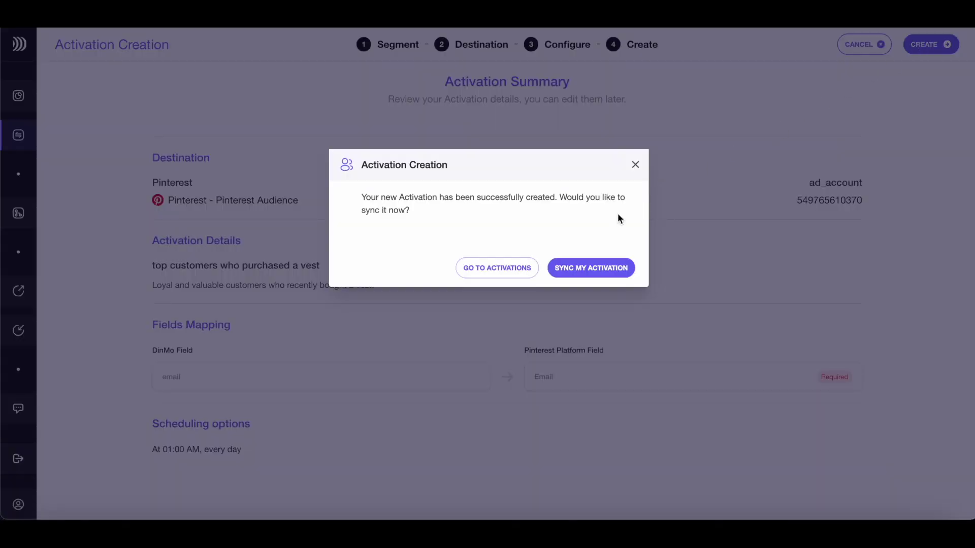
left_click(595, 269)
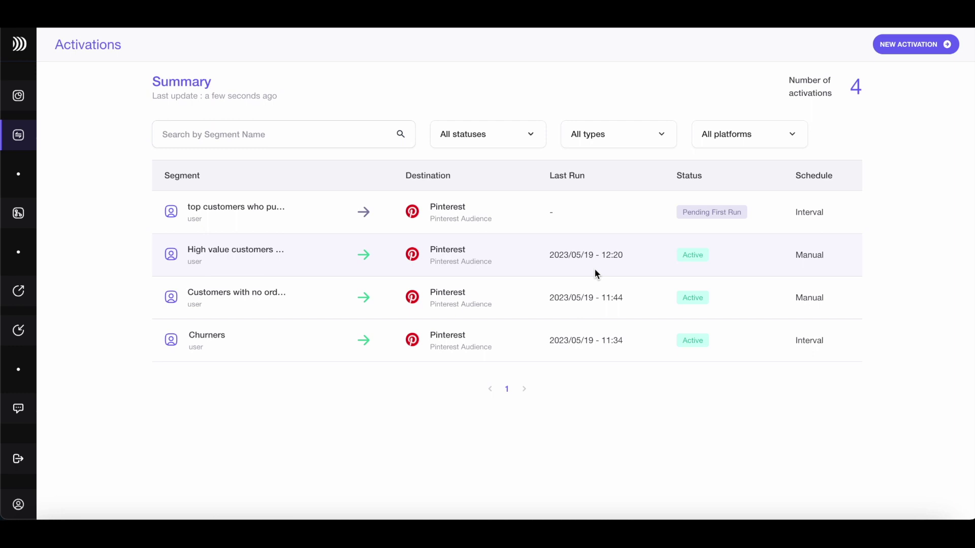